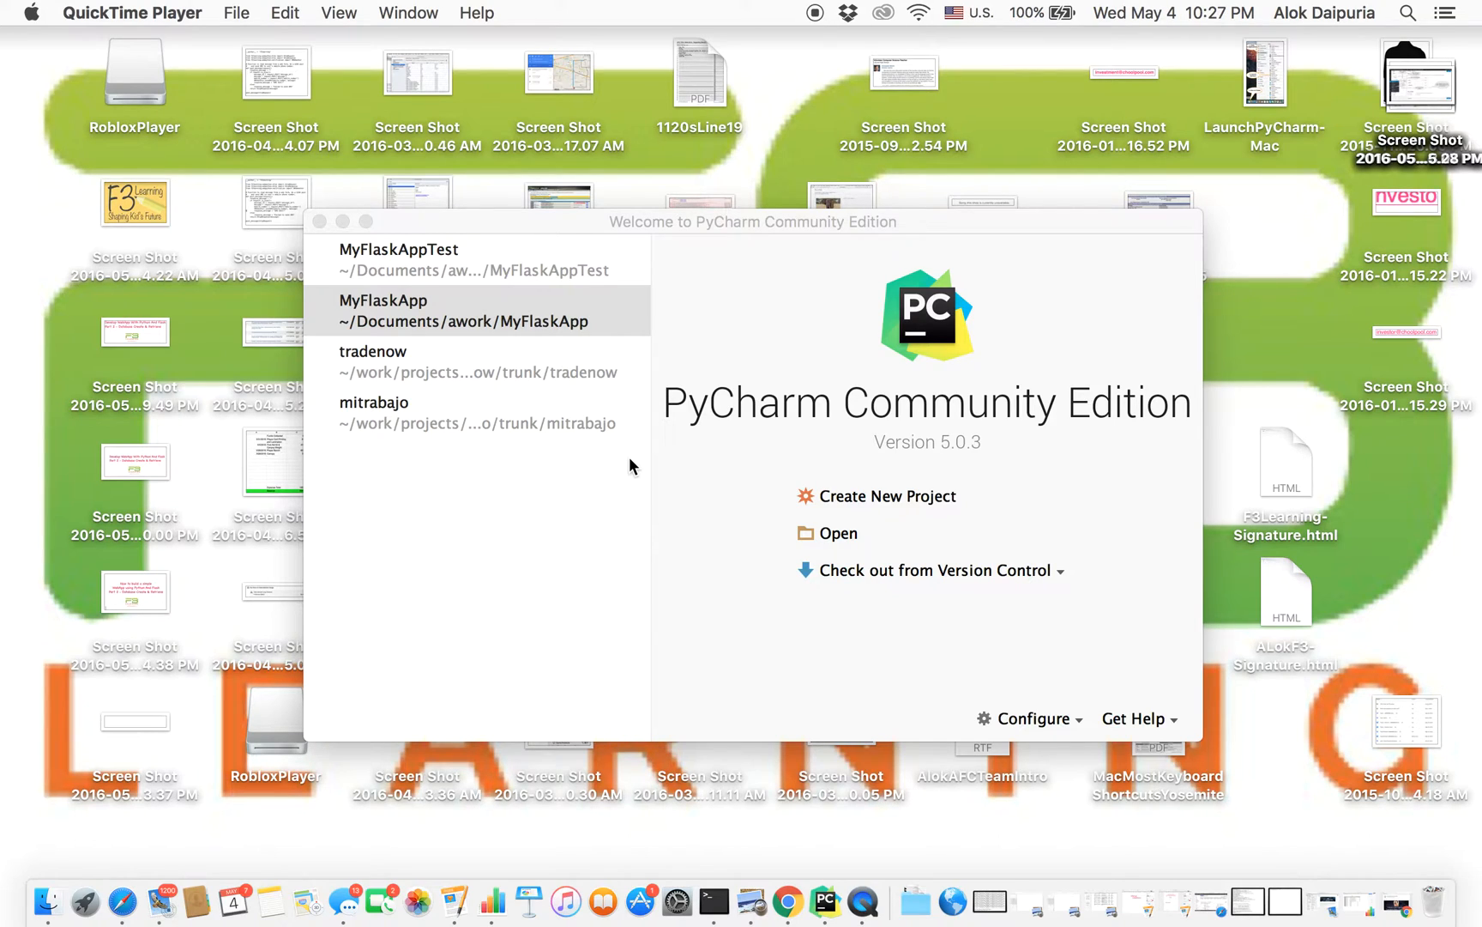
Step: Activate the PyCharm welcome window and show the PyCharm application menu
click(630, 457)
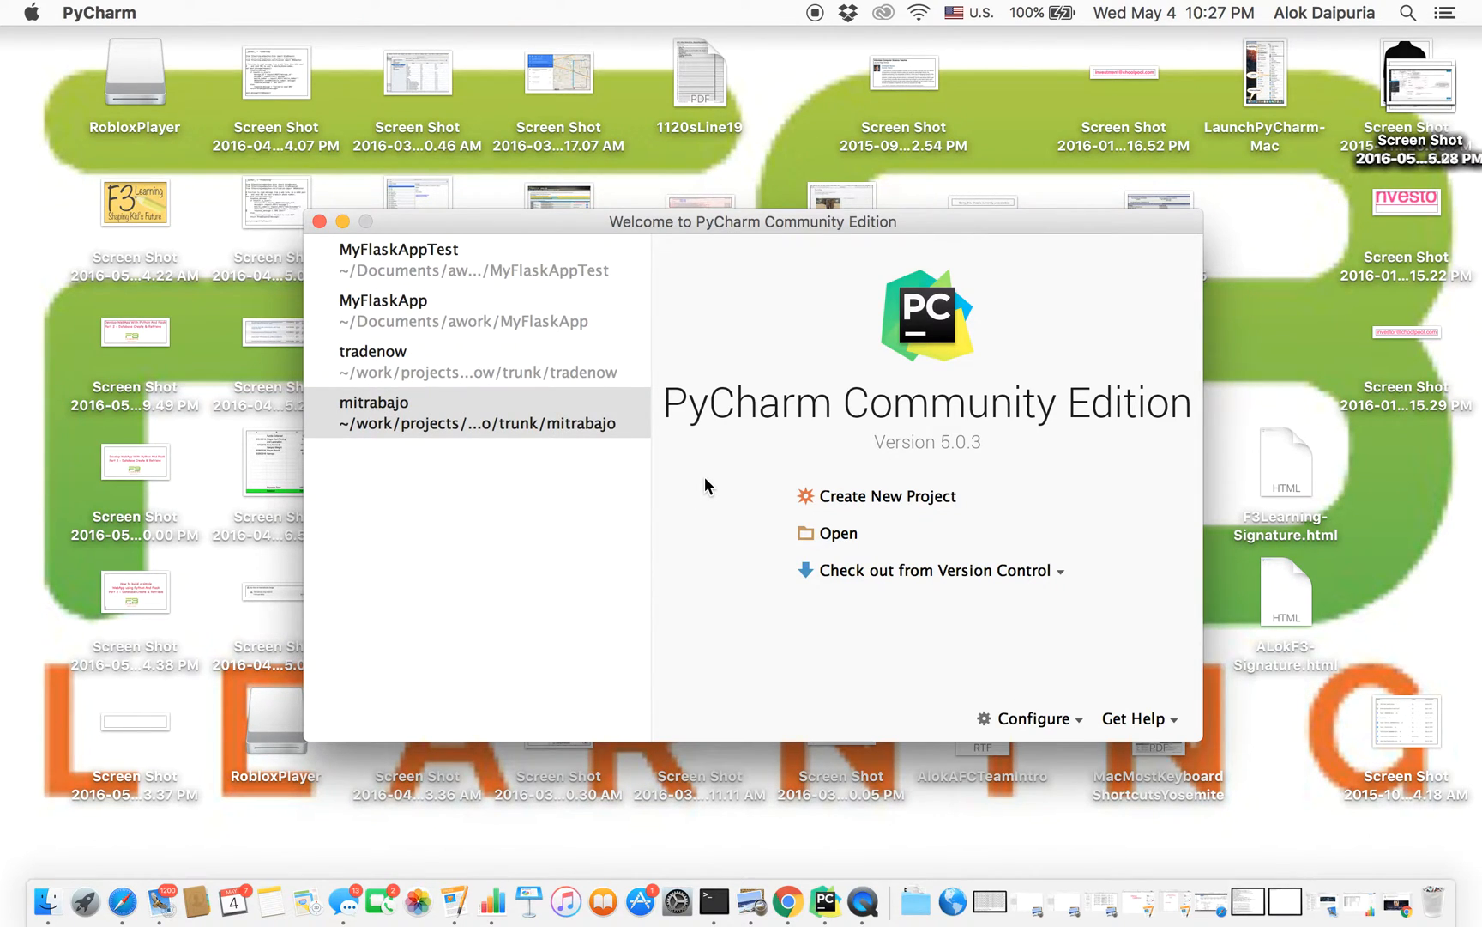
click(94, 11)
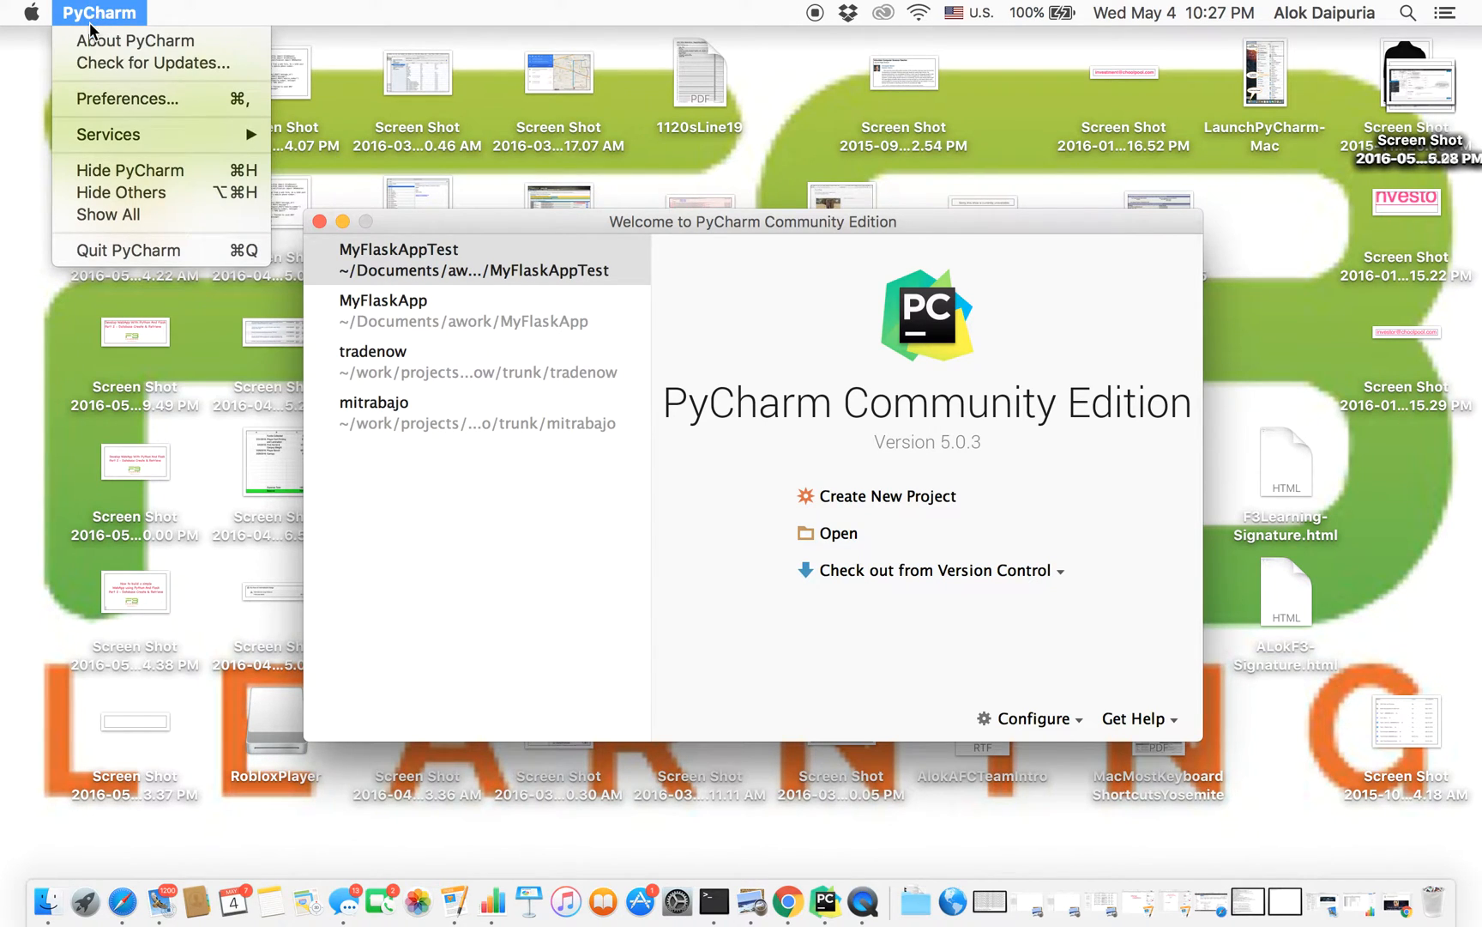
Step: Reach Default Preferences at Project Interpreter and list the available Python interpreters
click(93, 102)
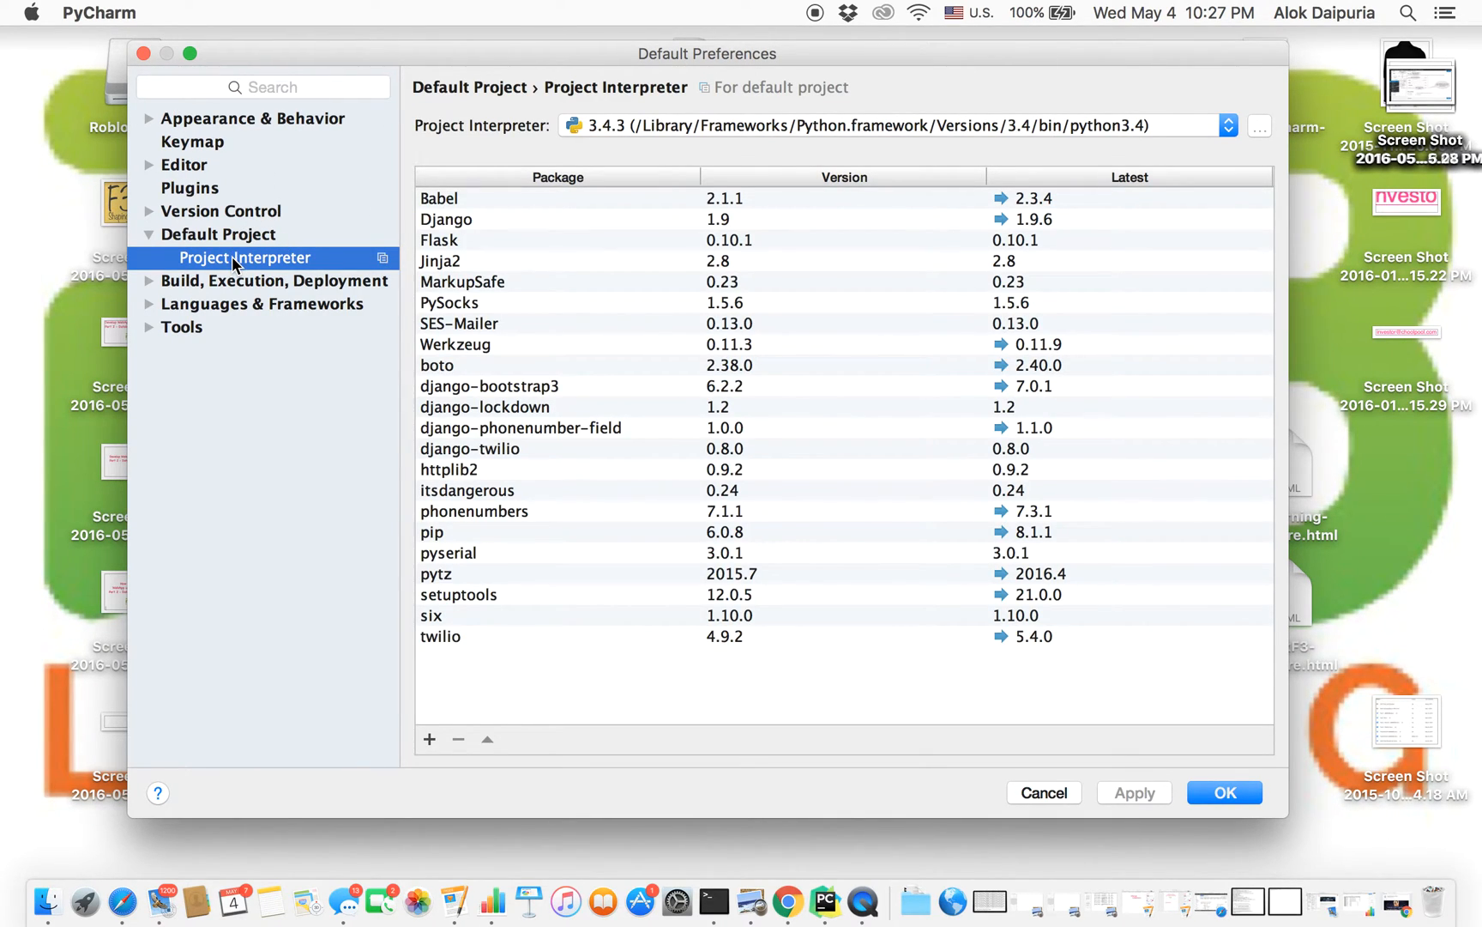
click(665, 128)
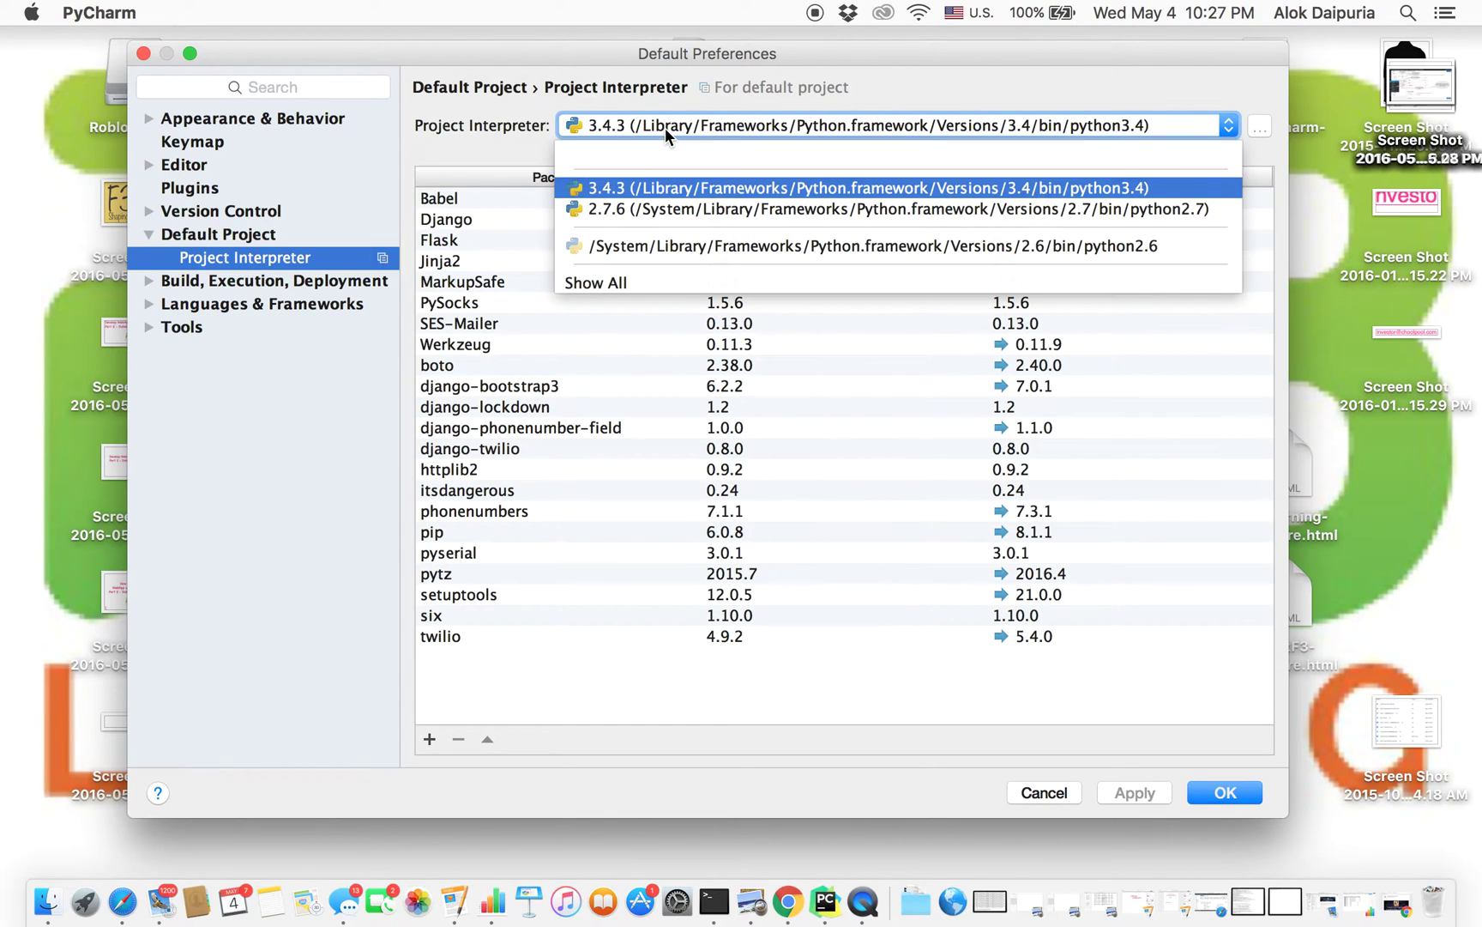
click(1229, 132)
click(1115, 189)
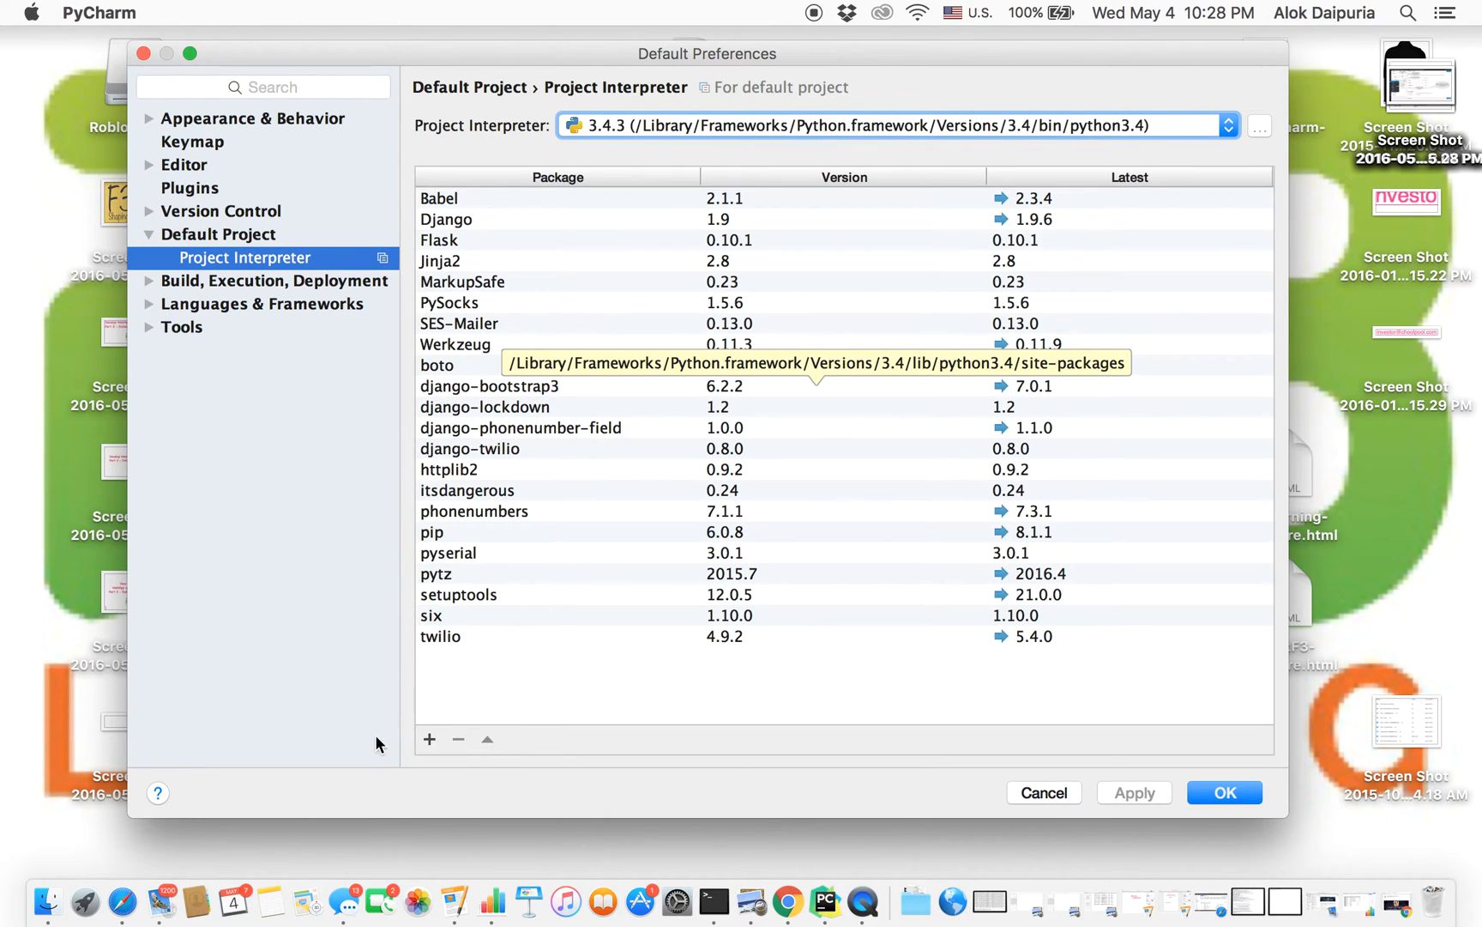
Step: Bring up the Available Packages catalogue for the interpreter via the + button
click(431, 739)
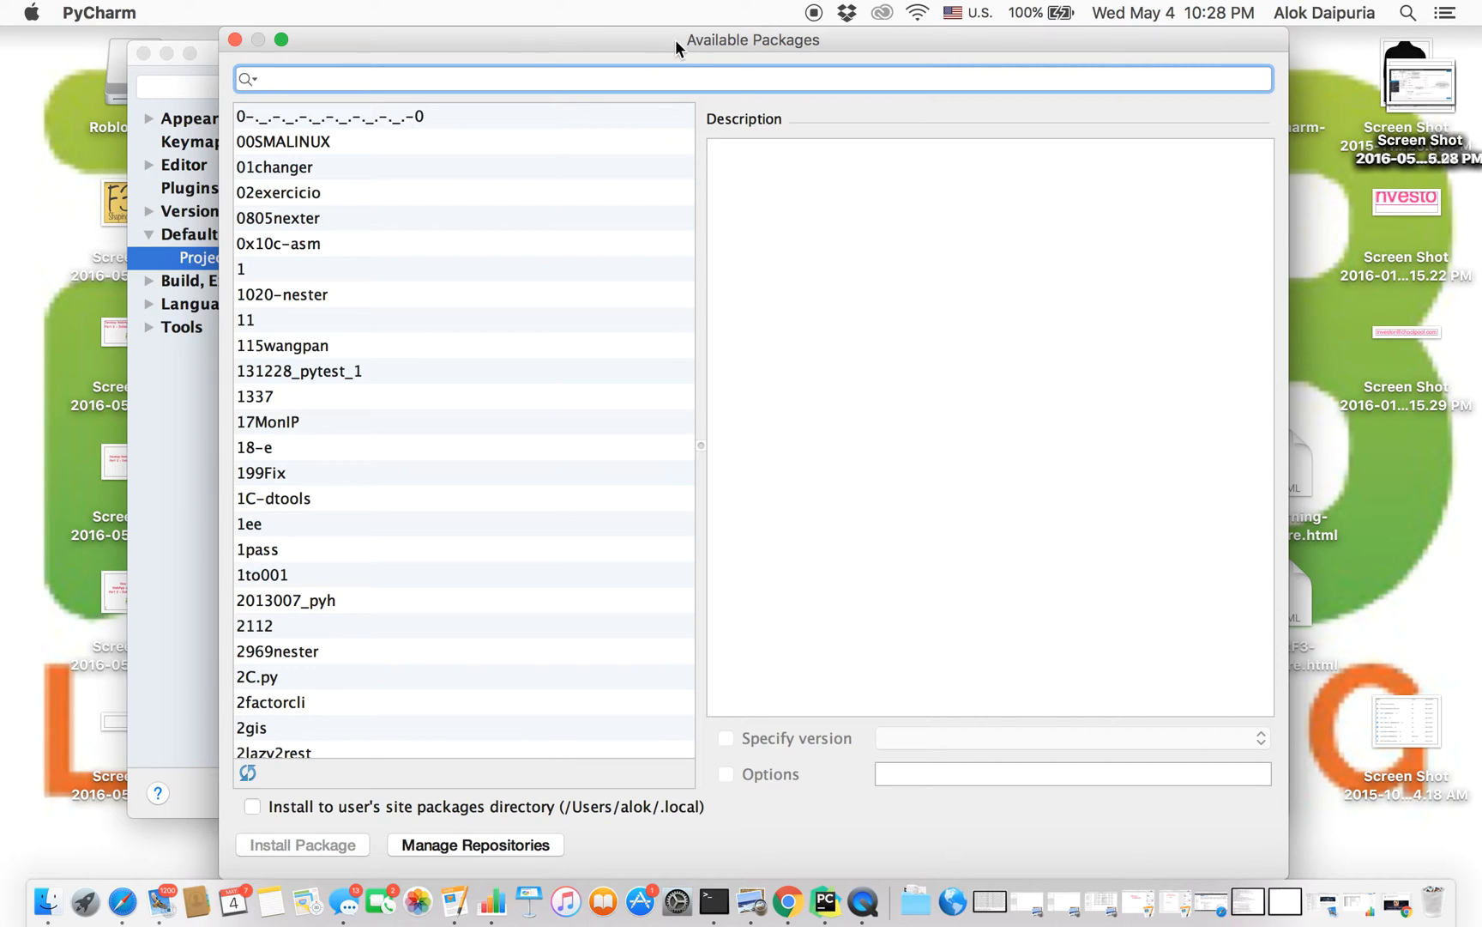
drag(690, 42, 688, 51)
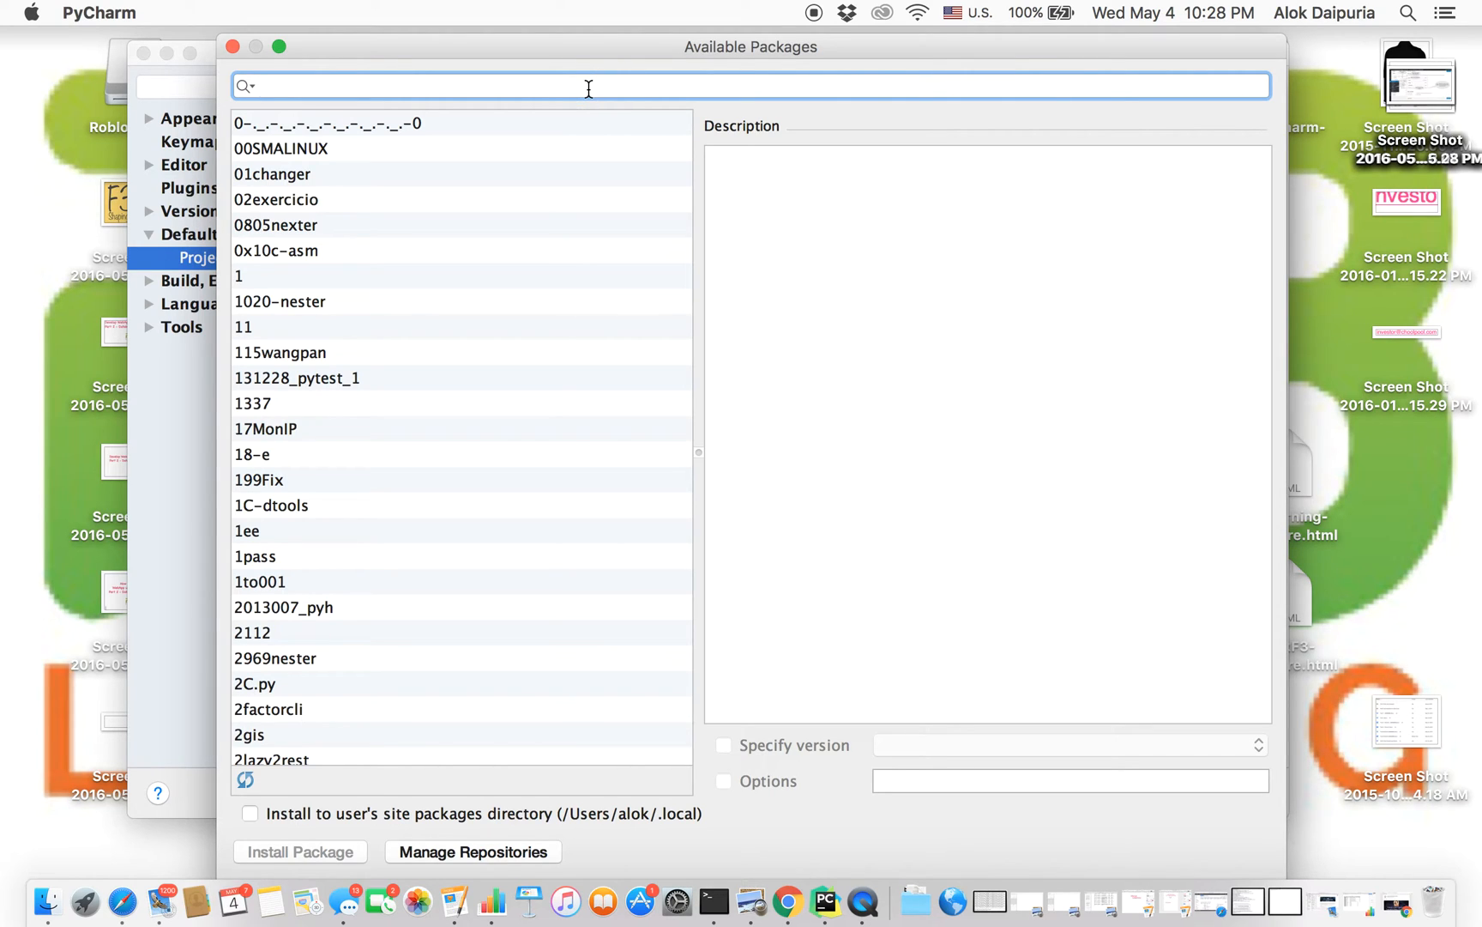
text(flask)
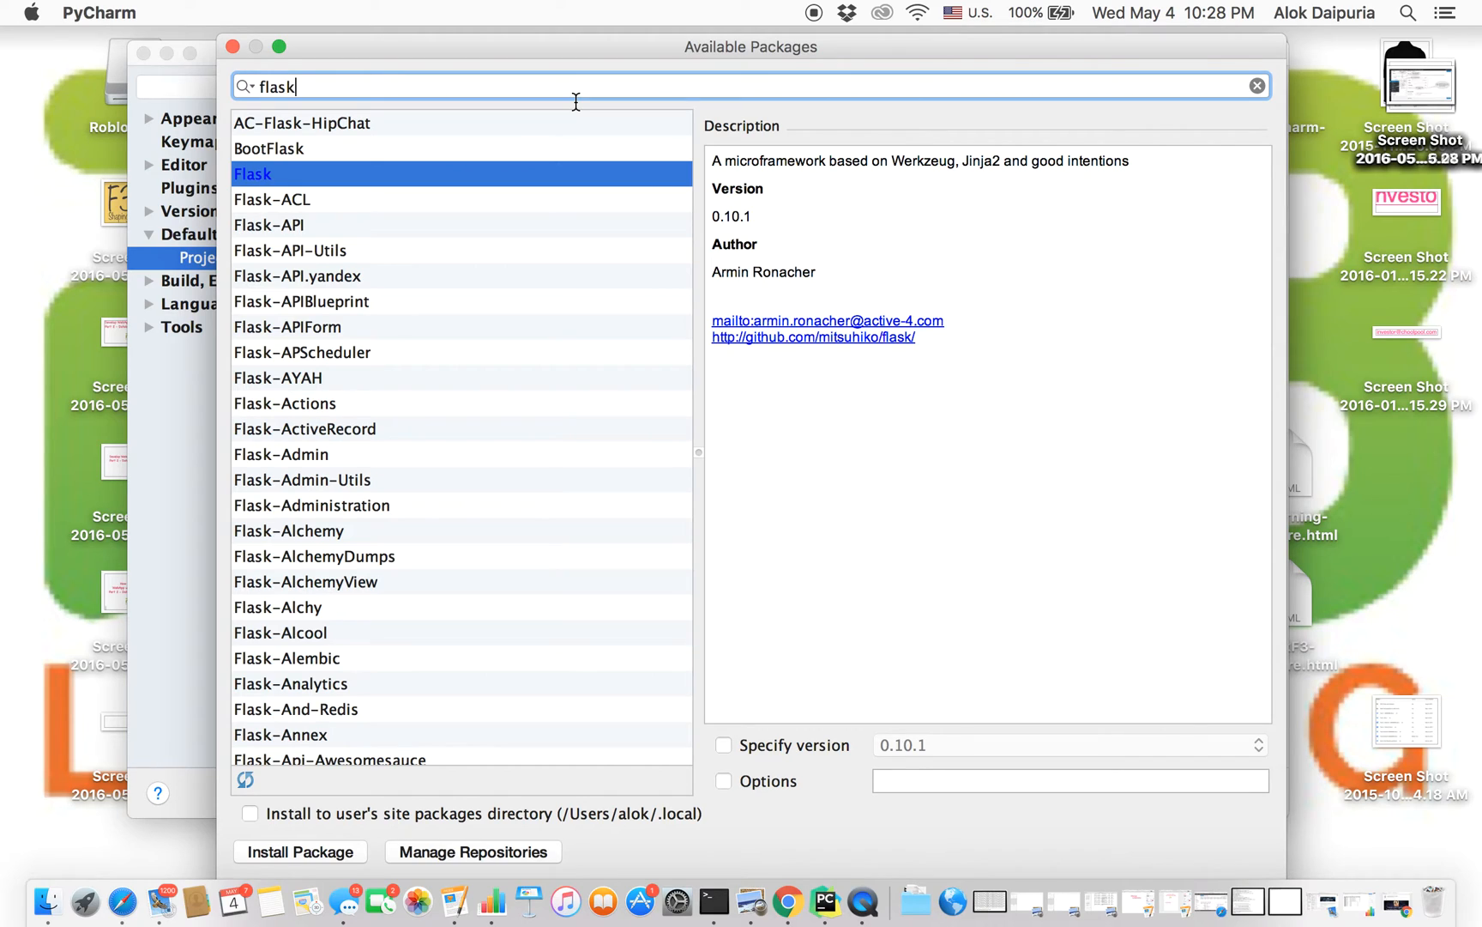
Step: Choose Flask 0.10.1 from the results and start installing it into the interpreter
click(414, 172)
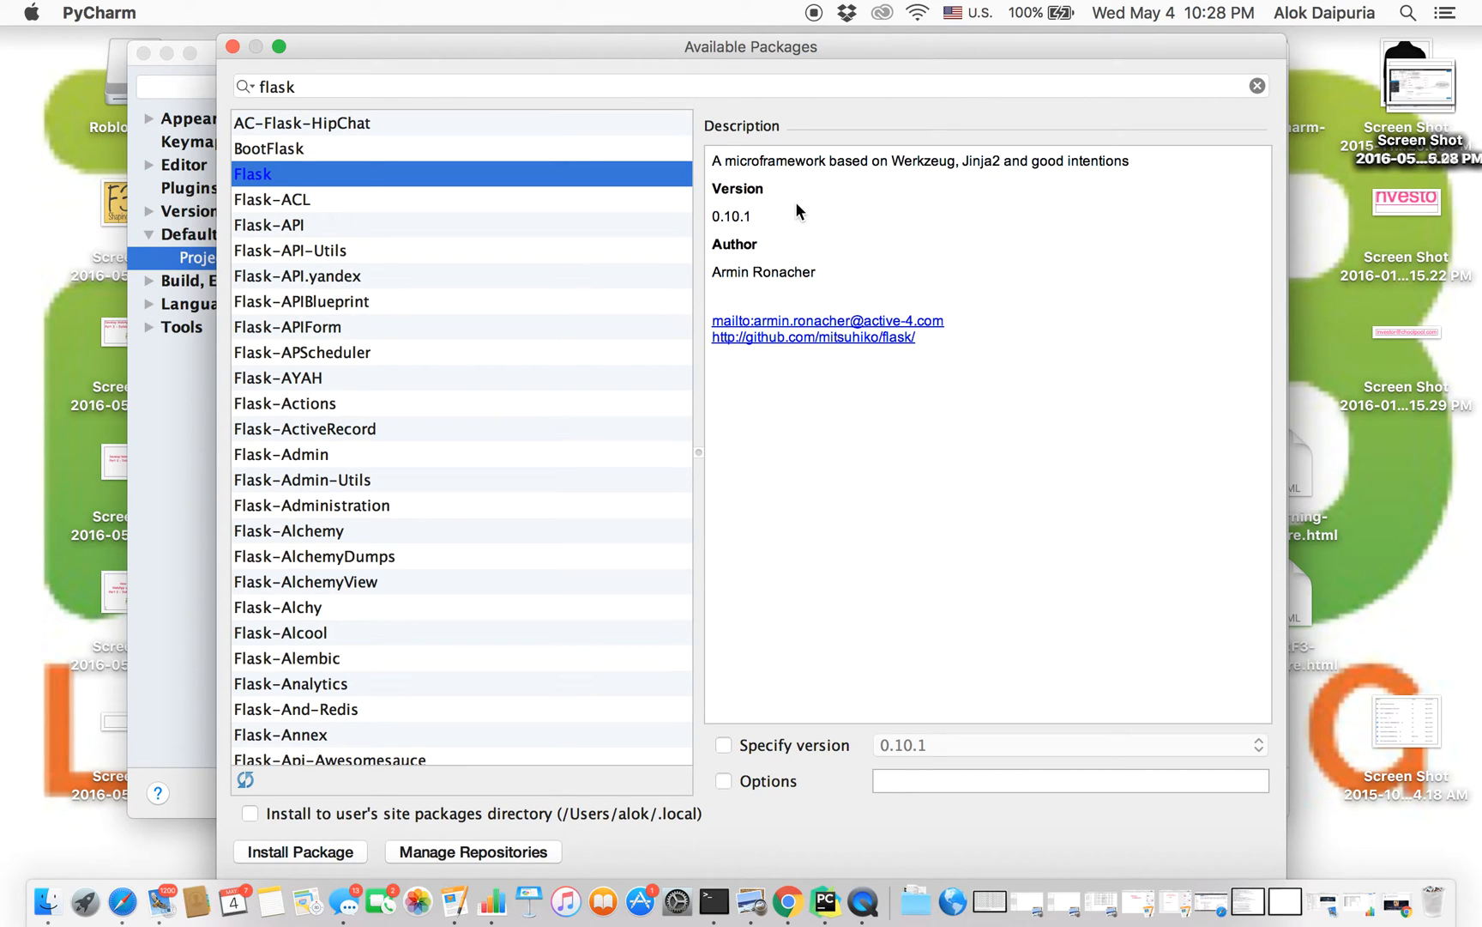
click(286, 848)
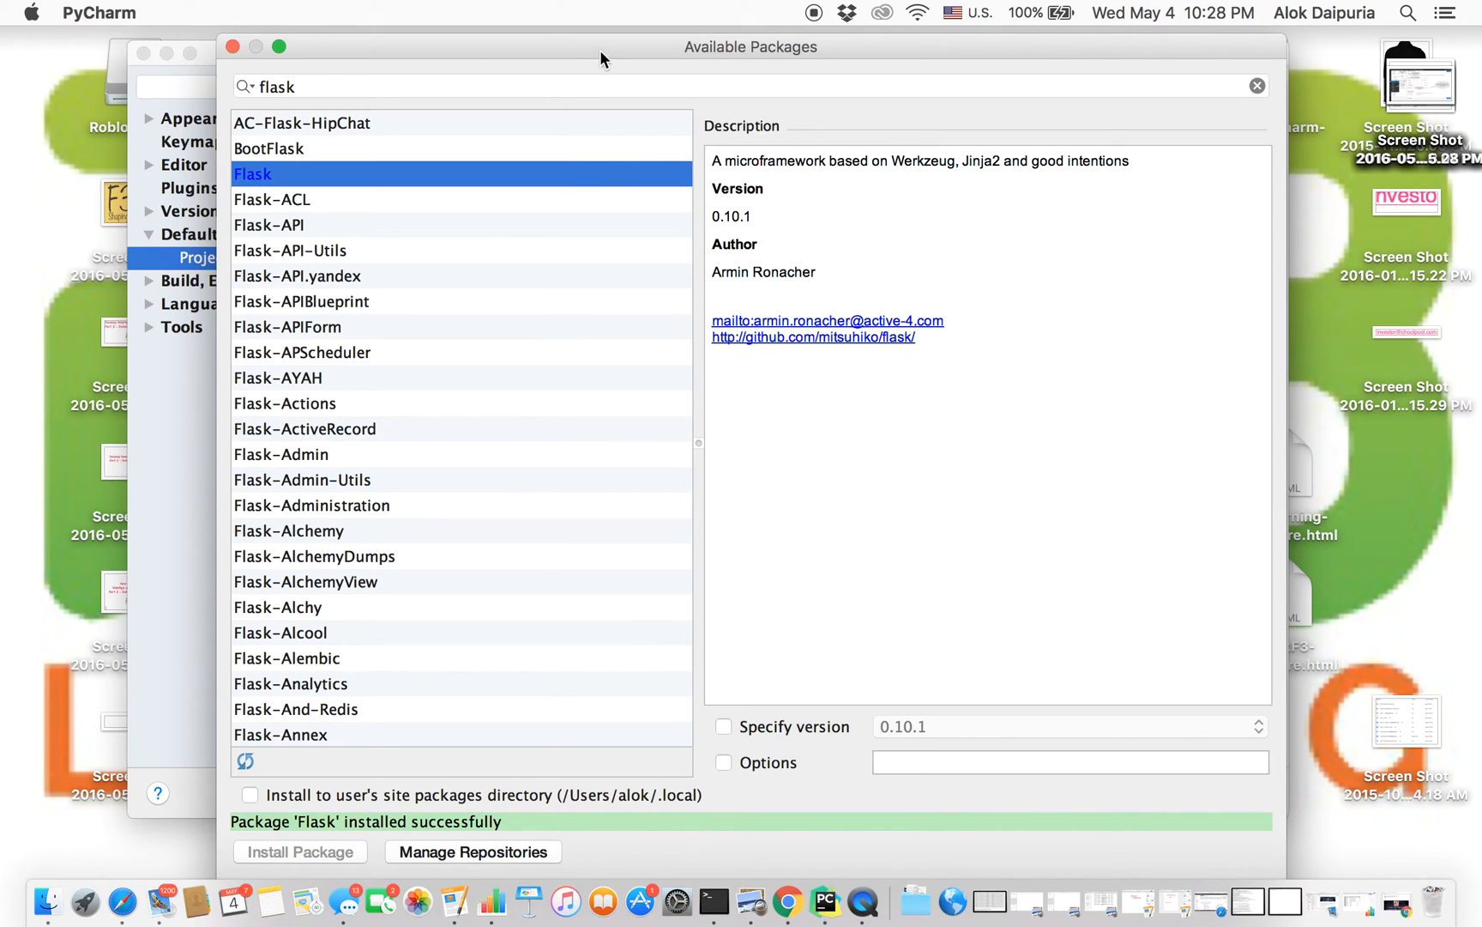
Step: Wait for the 'Package Flask installed successfully' message in the Available Packages window
drag(600, 50, 601, 43)
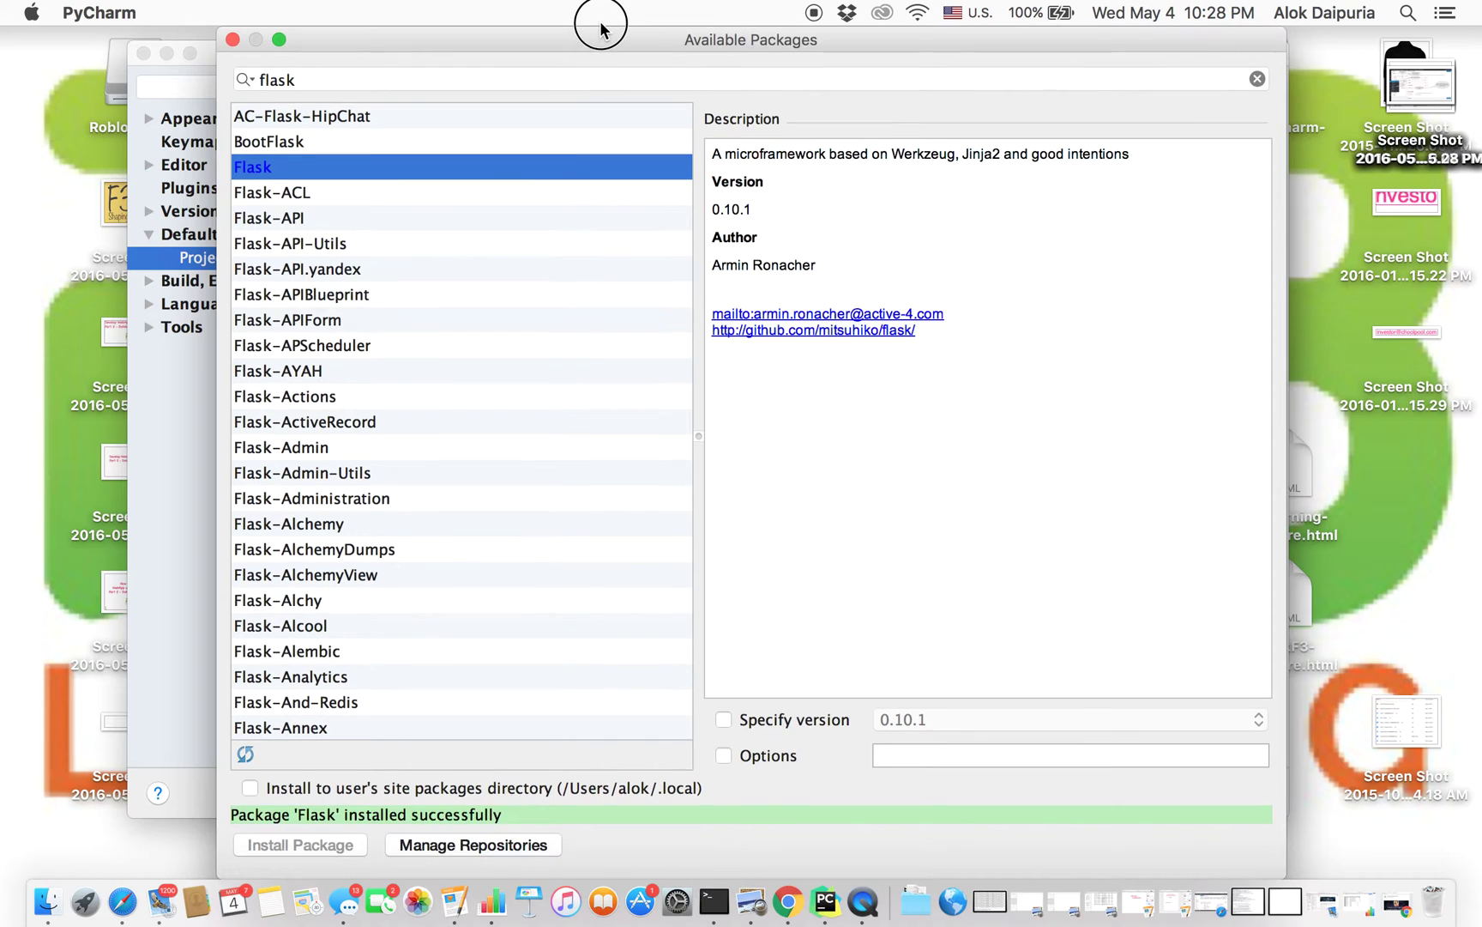
Step: Return to the Project Interpreter table, confirm the Flask 0.10.1 row, and accept the preferences
click(233, 40)
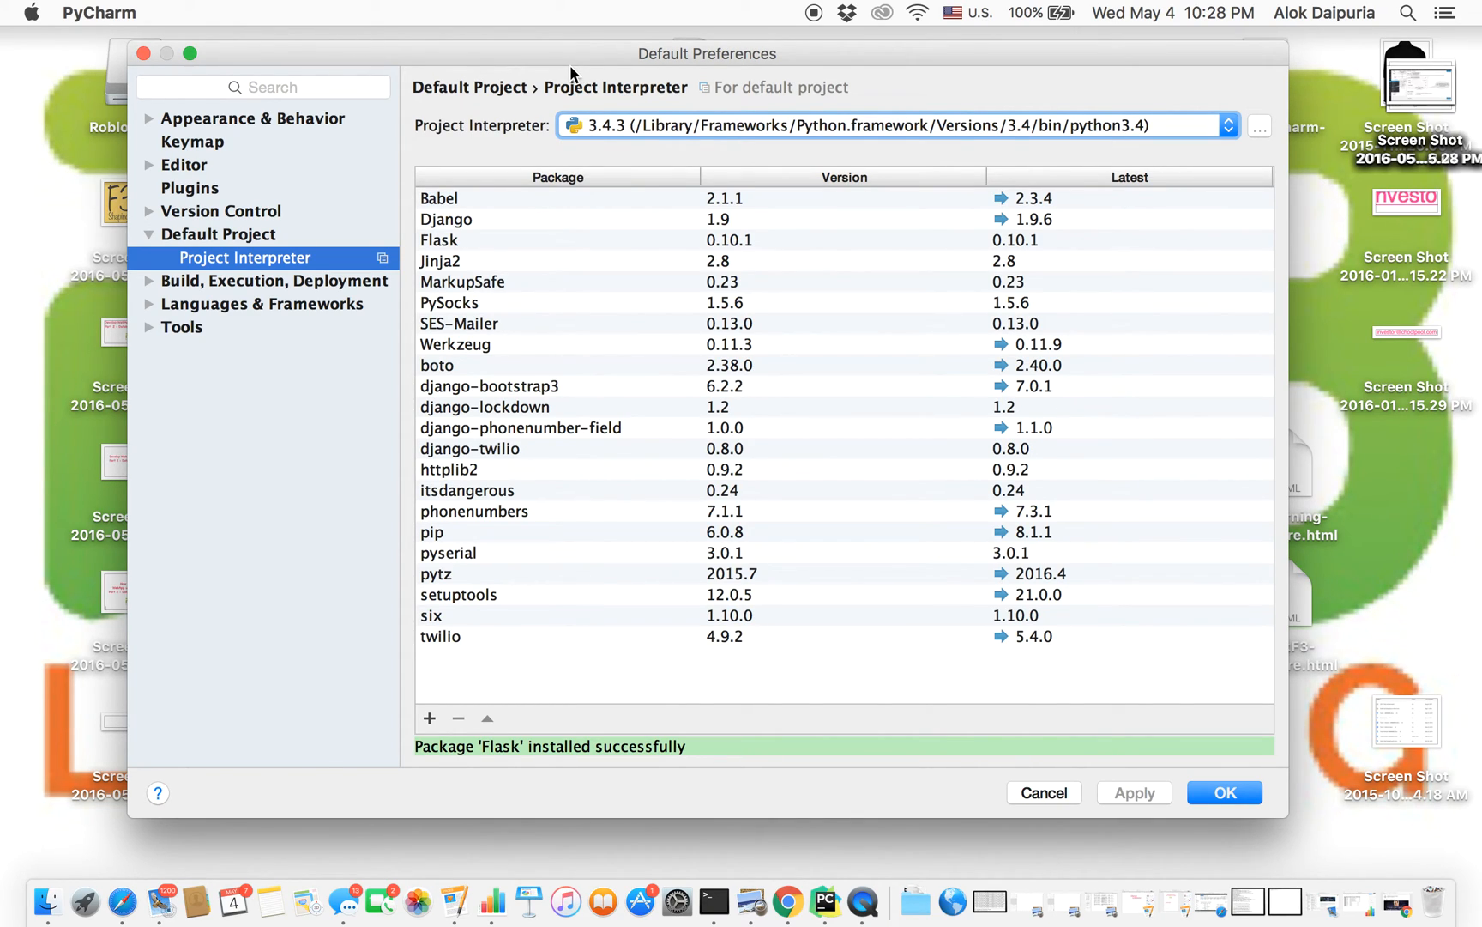
click(482, 244)
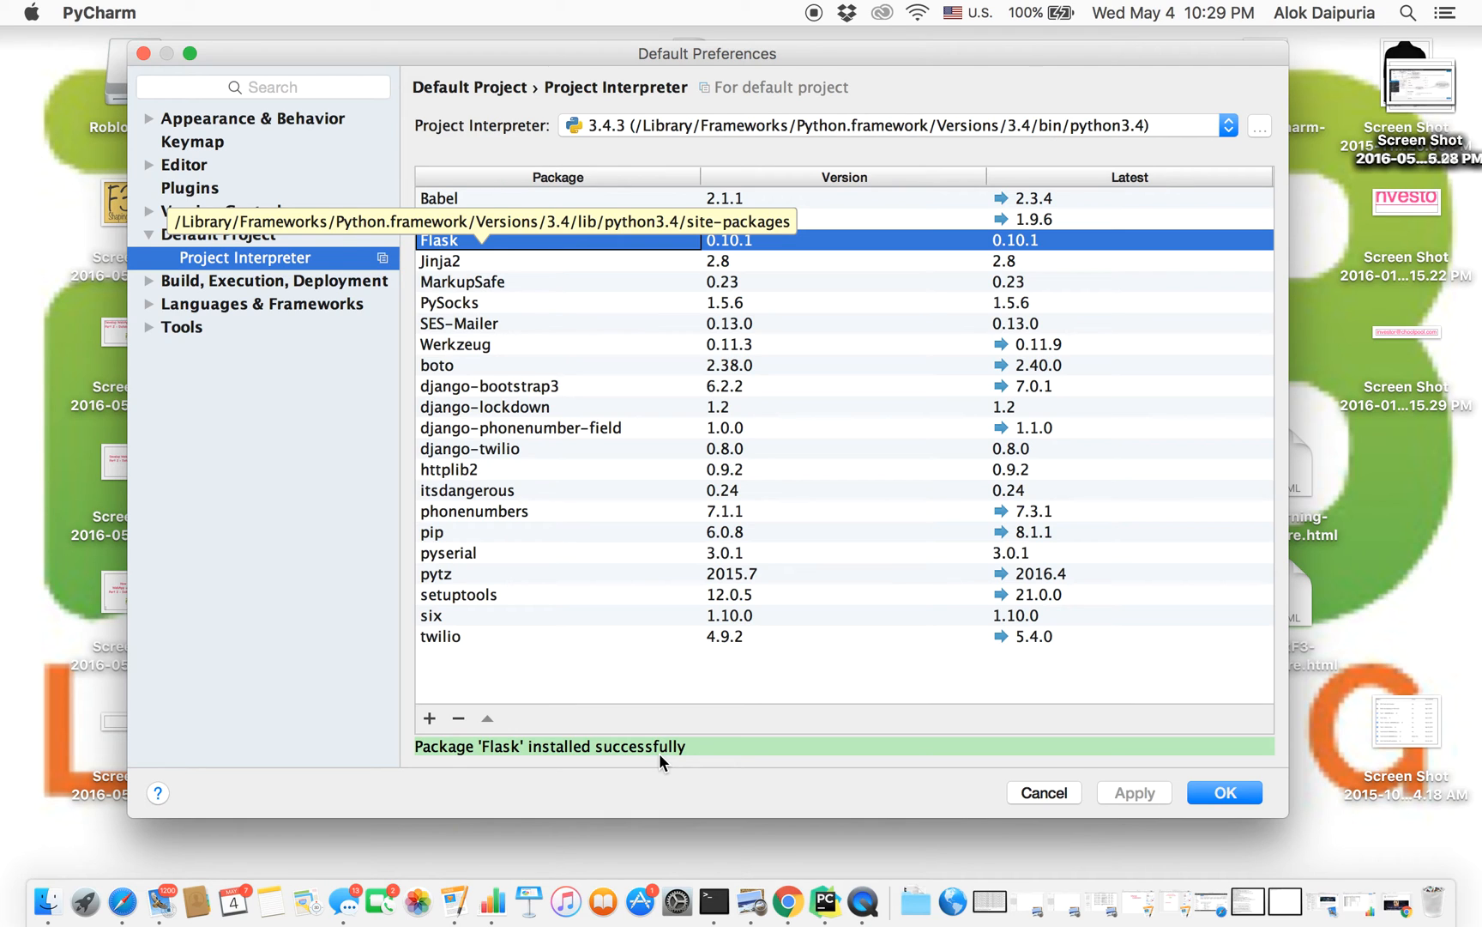
click(1223, 792)
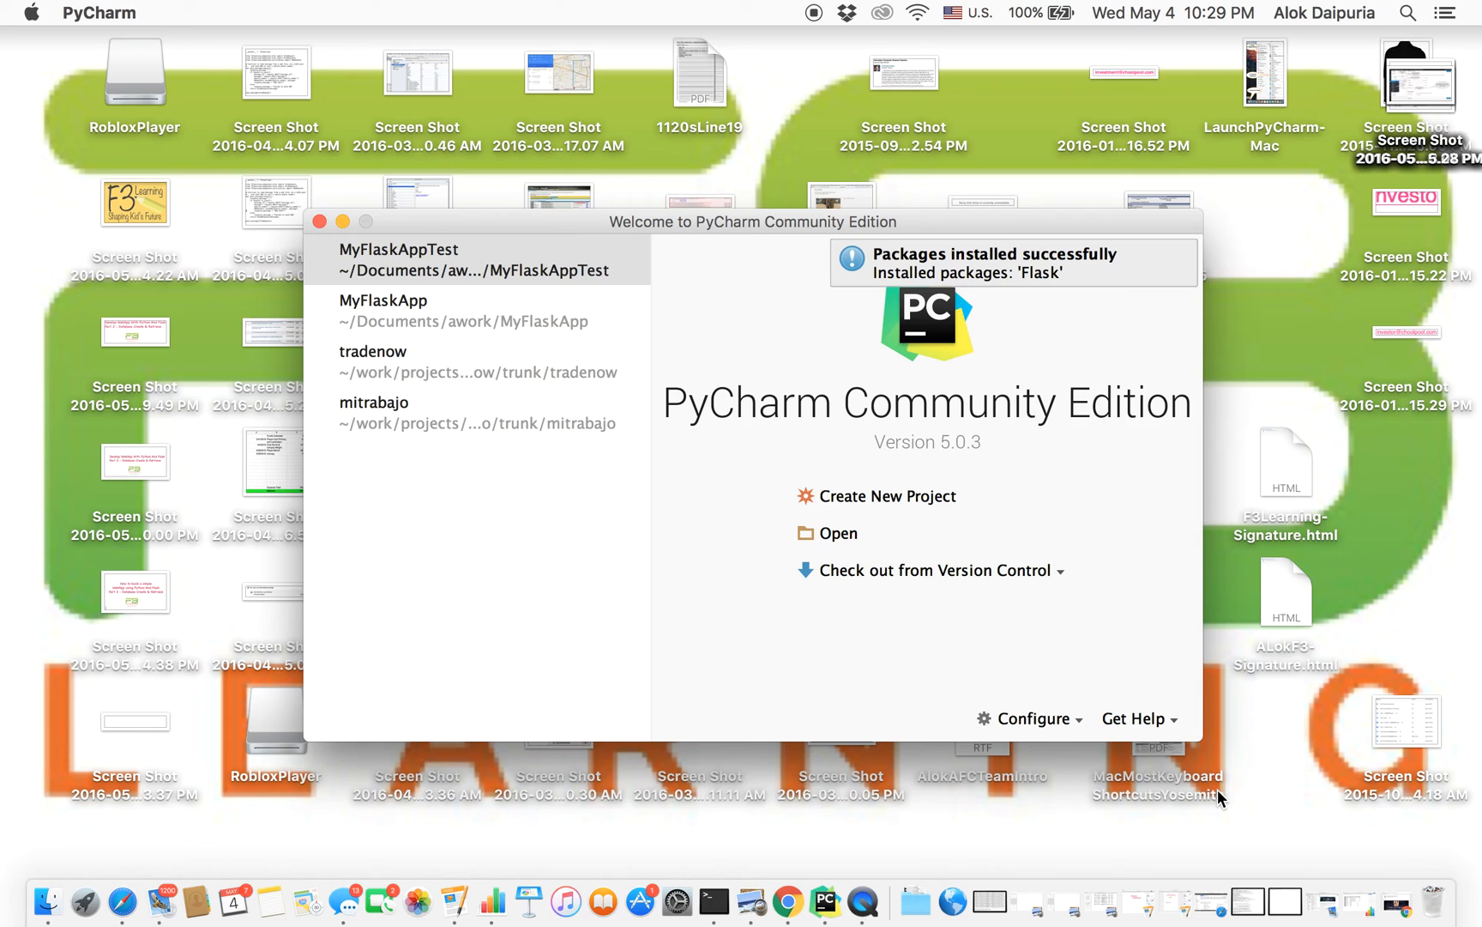
Step: Dismiss the 'Packages installed successfully' balloon on the welcome window
mouse_move(996, 263)
click(1189, 247)
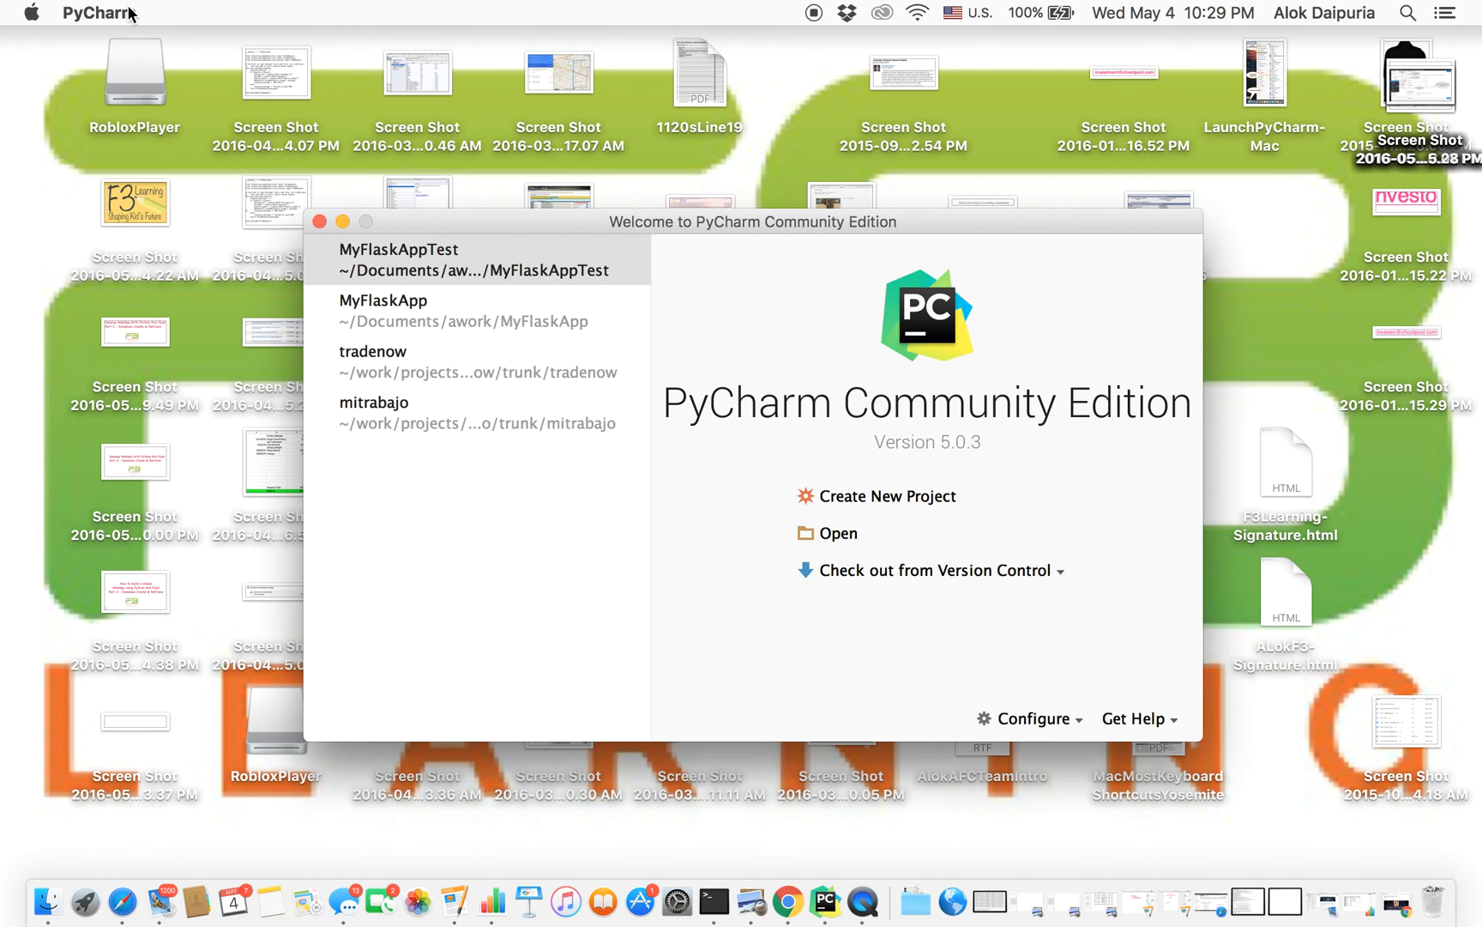
click(100, 13)
click(185, 16)
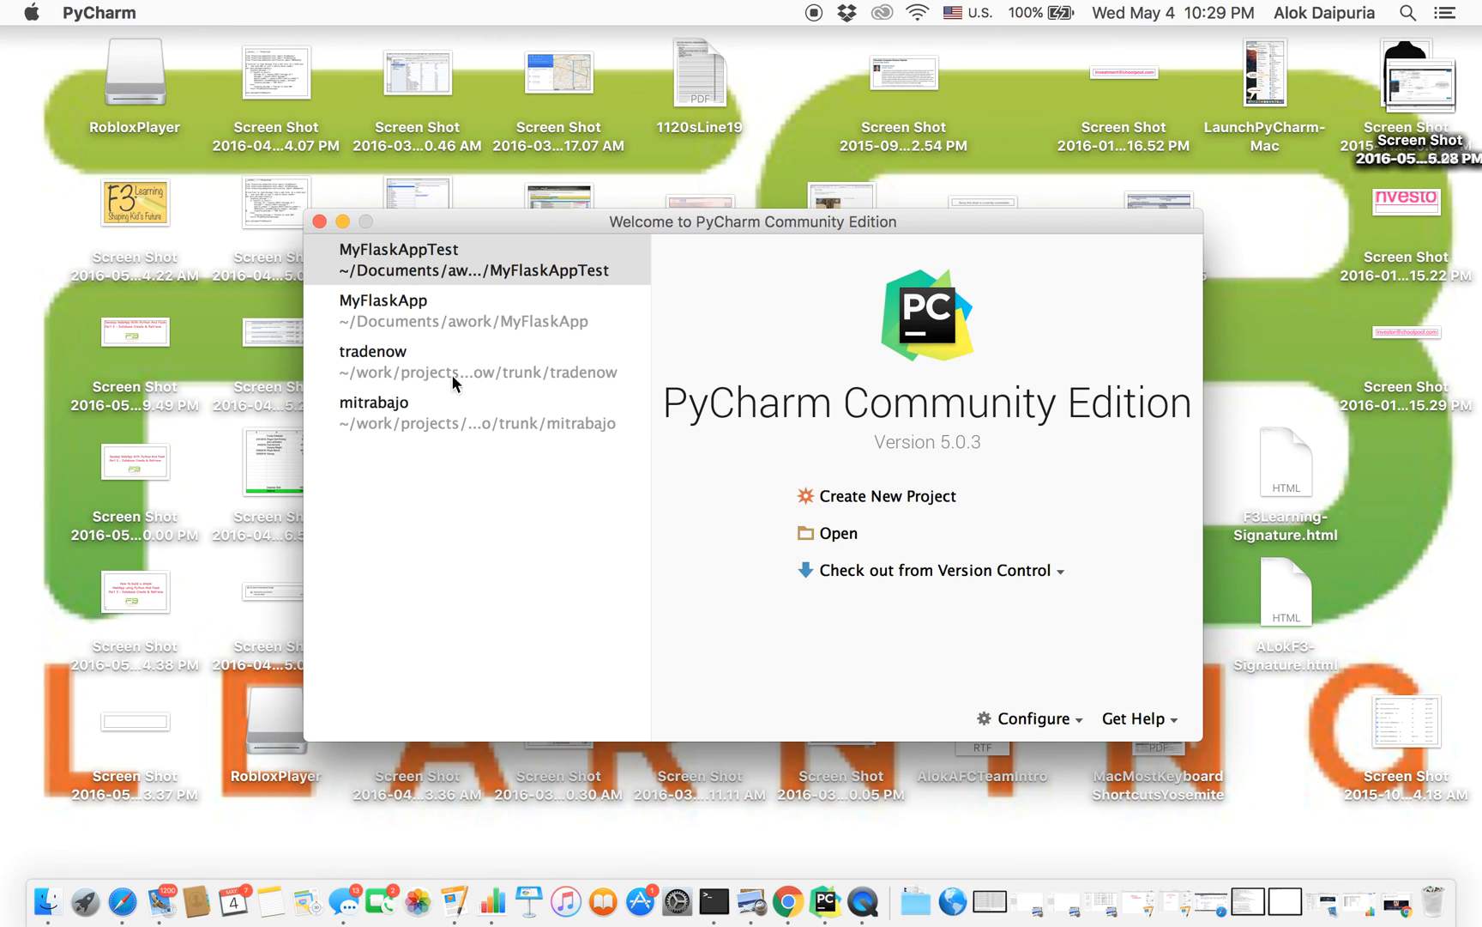